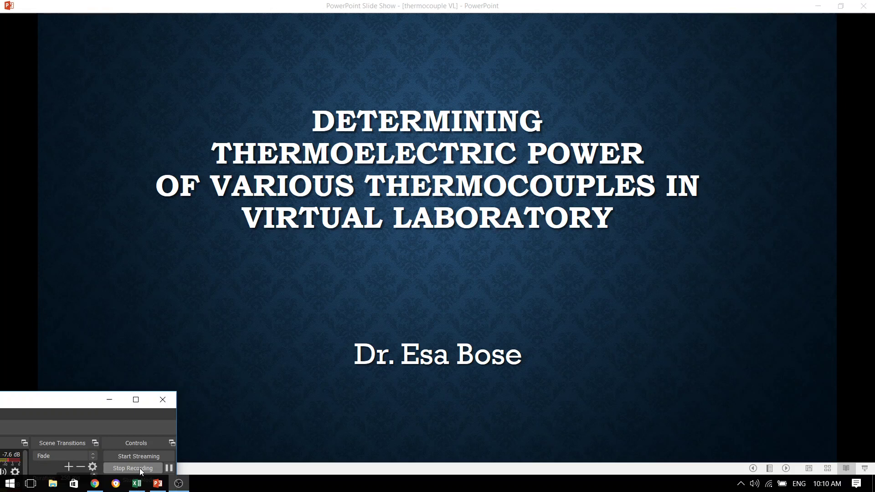
Advance the PowerPoint slide show to the Type J simulator screenshot slide (hot 1182, reference 0).
left_click(581, 425)
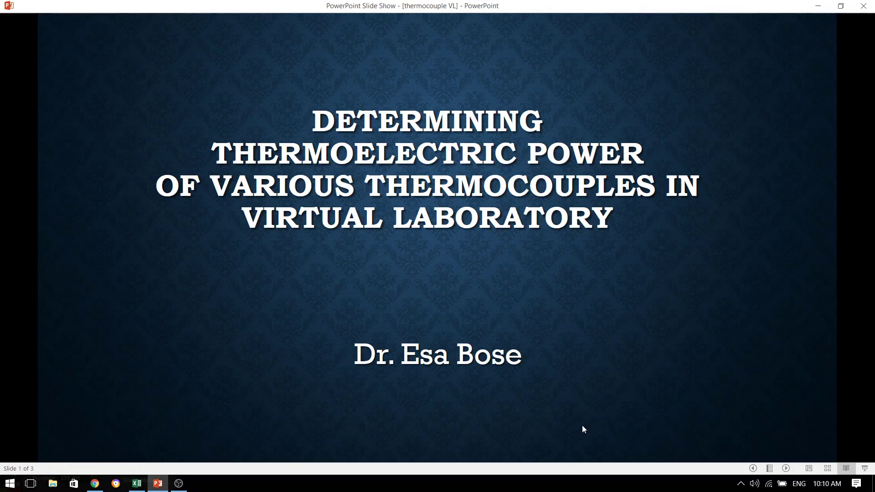
left_click(582, 426)
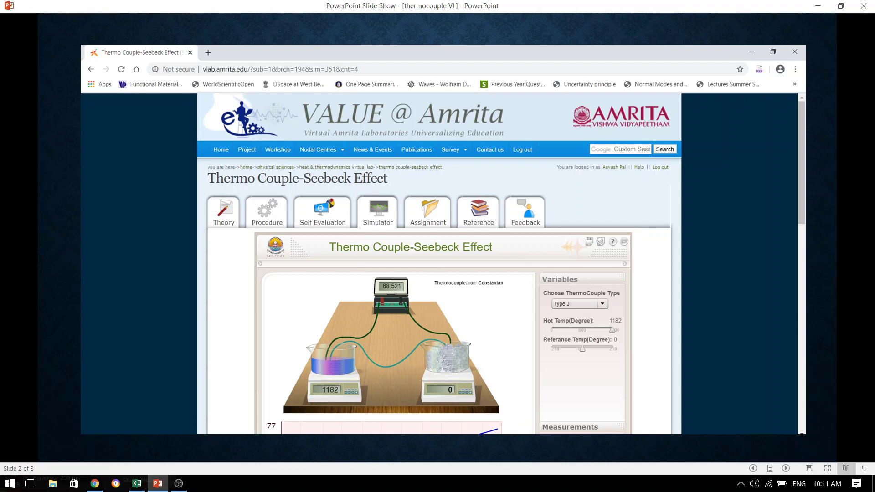
key("Right")
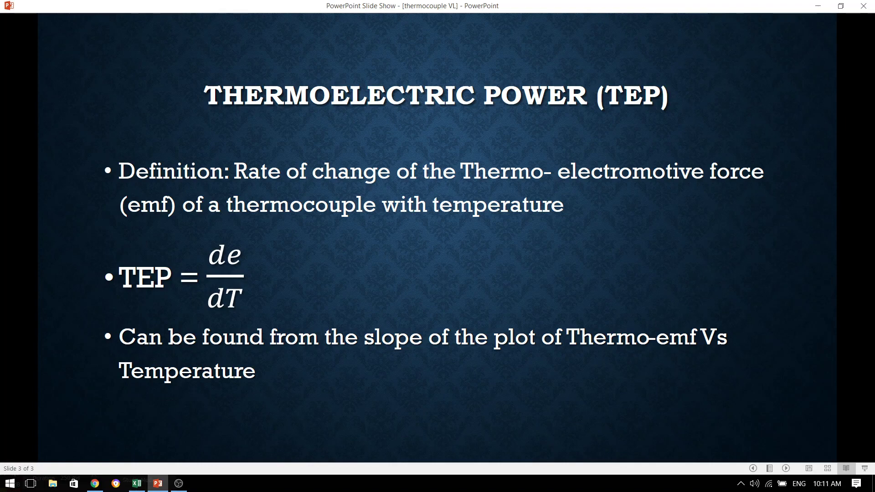
Switch to Chrome and open the Simulator page of the Thermo Couple-Seebeck Effect lab.
left_click(95, 484)
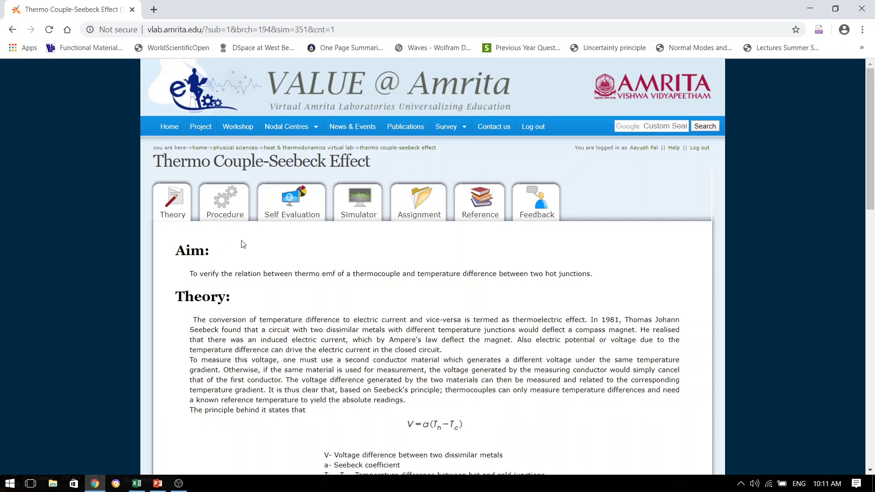
left_click(350, 216)
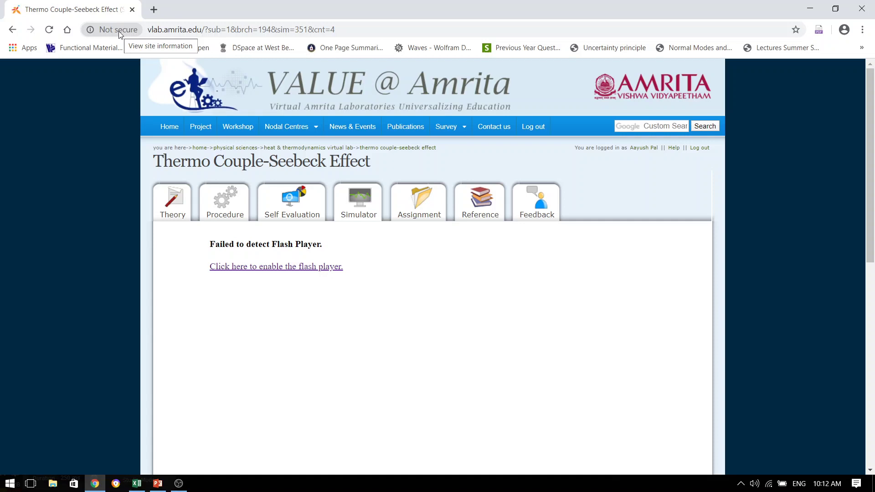
Set Flash to Allow in the lab site's Chrome permissions and reload the simulator.
left_click(119, 31)
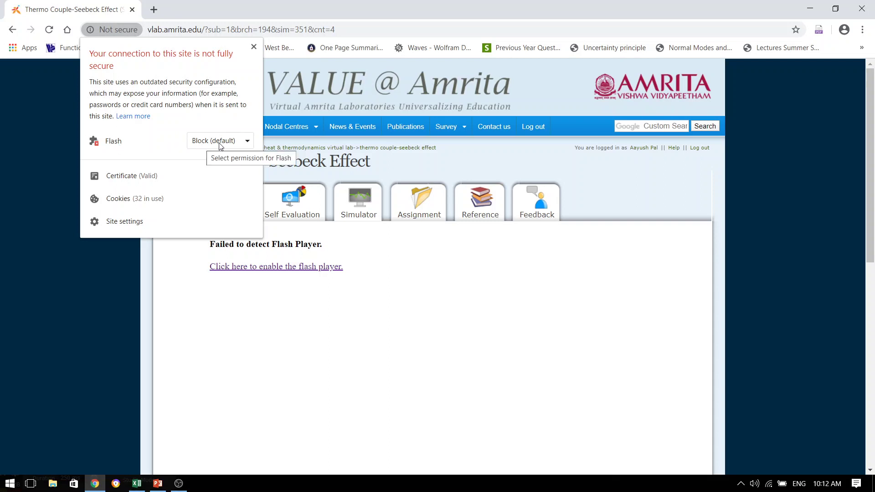
left_click(247, 145)
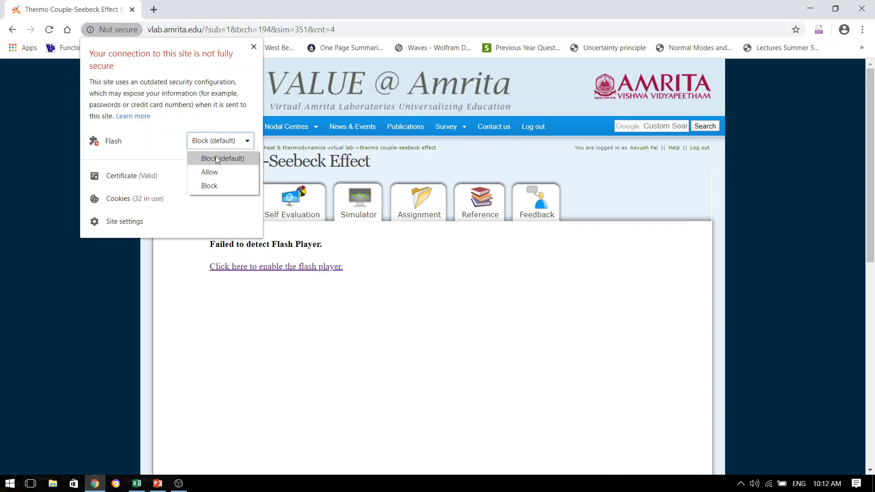
left_click(214, 171)
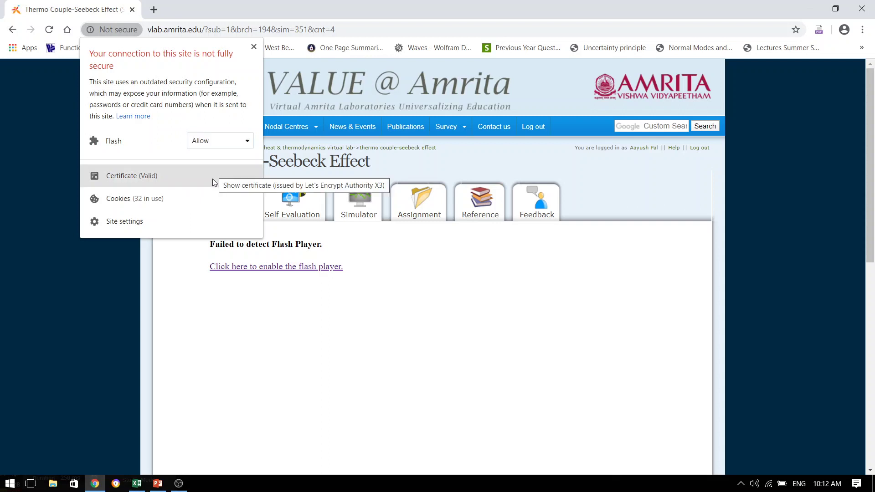
triple_click(400, 264)
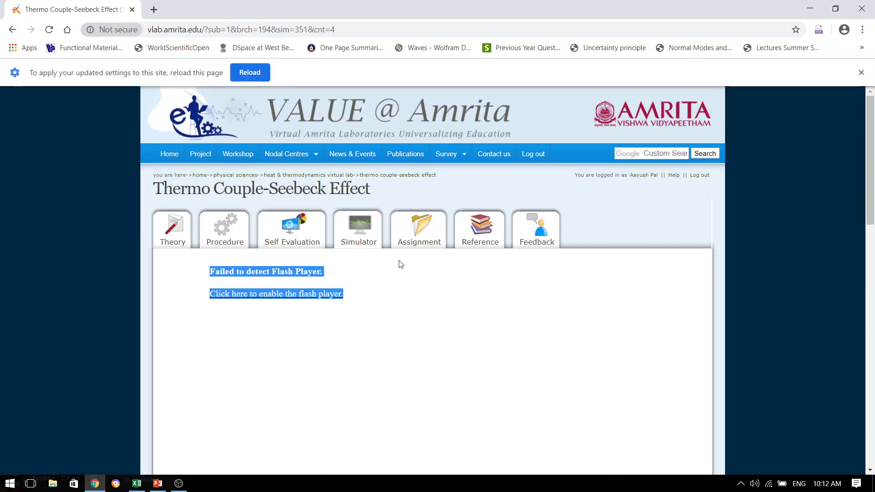
left_click(358, 238)
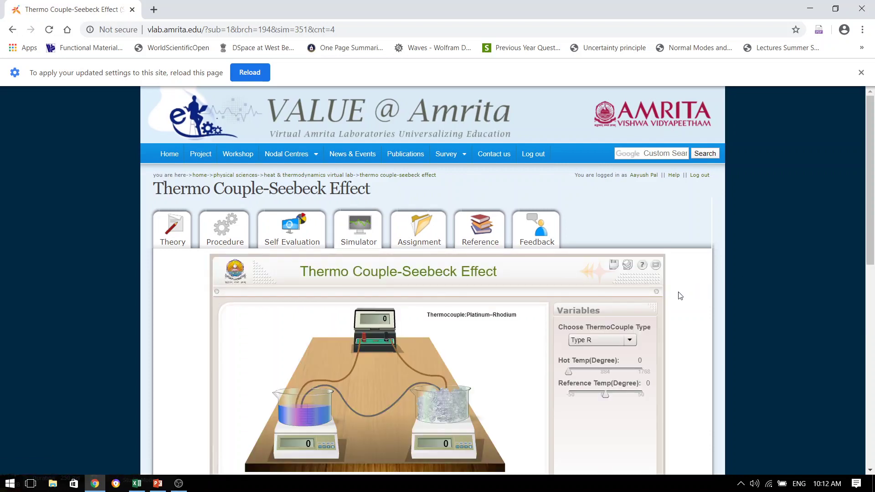
Scroll down until the emf vs temperature graph and Measurements panel are visible.
scroll(680, 295, "down", 1)
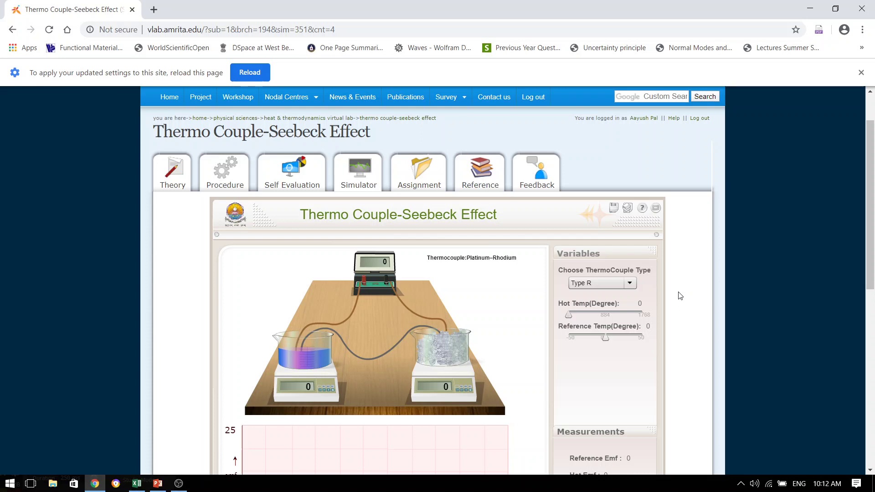
scroll(680, 296, "down", 1)
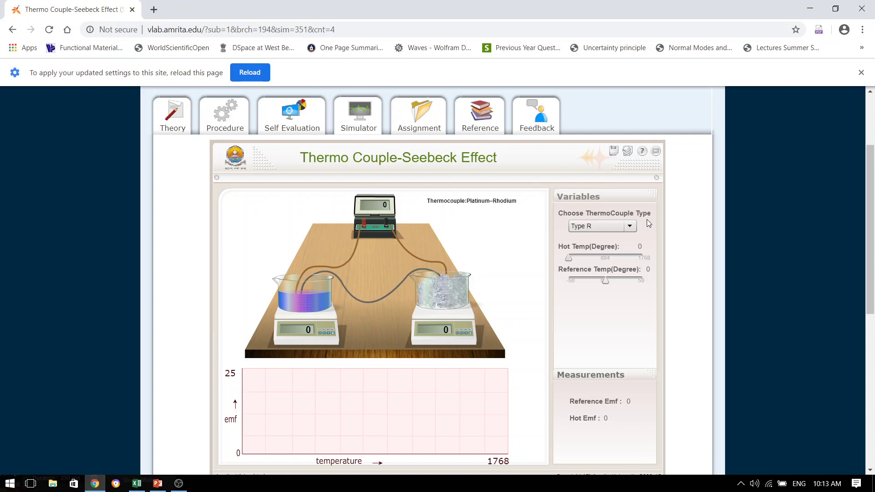
Choose Type J (Iron–Constantan) in the Choose ThermoCouple Type dropdown.
left_click(630, 226)
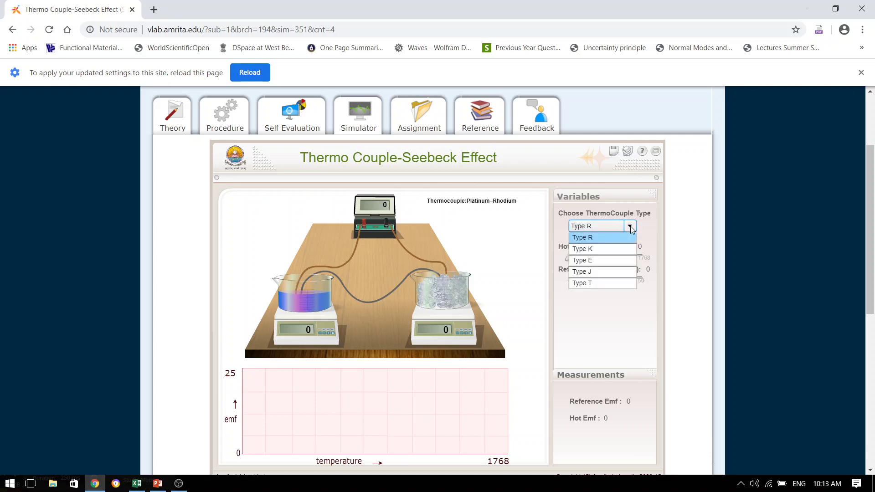
left_click(589, 271)
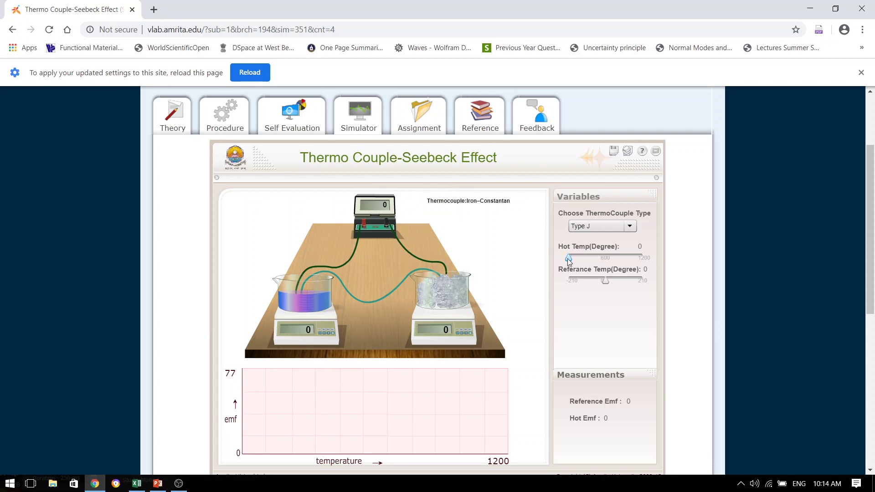
Drag the Hot Temp slider to about 103 degrees, then to 207, giving hot emf 11.17.
left_click_drag(569, 260, 577, 264)
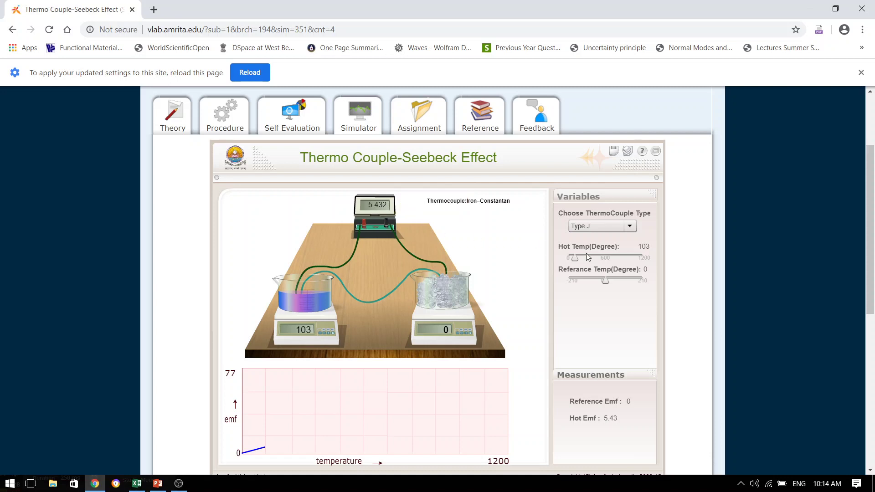
left_click_drag(576, 259, 582, 260)
Switch to the Excel workbook's Sheet2 table of Type J thermocouple readings.
left_click(136, 484)
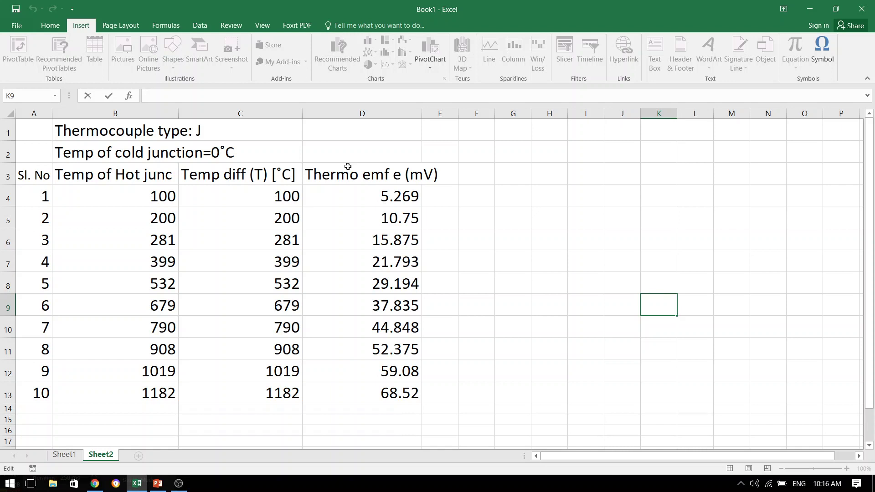
Select C4:D13, insert a first scatter chart, and move it off the table.
left_click(261, 197)
mouse_move(262, 198)
left_mouse_down()
mouse_move(351, 190)
mouse_move(343, 393)
left_mouse_up()
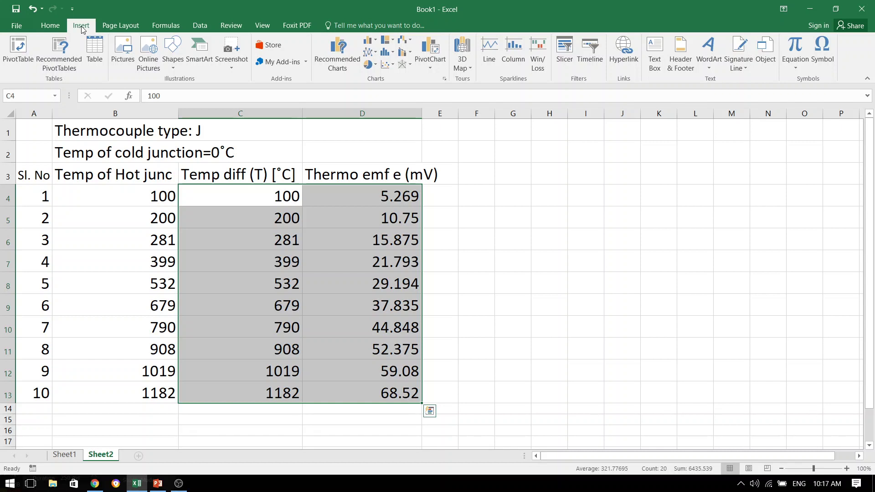
left_click(395, 66)
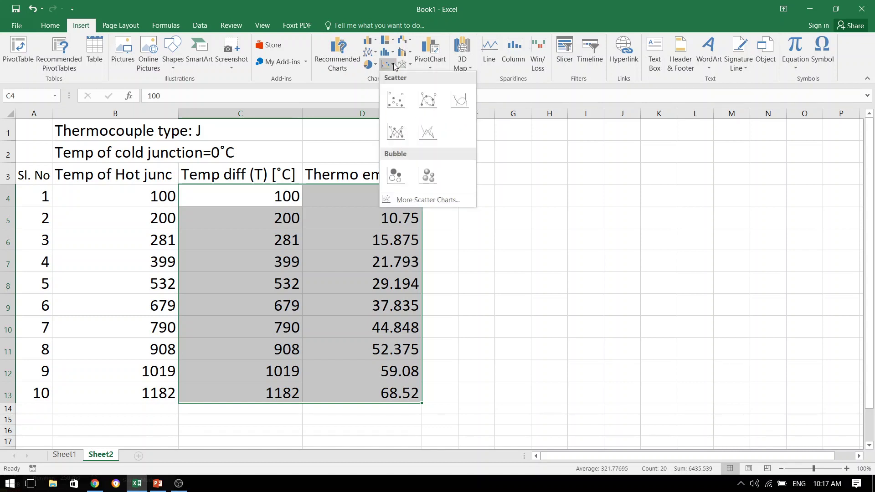
left_click(394, 100)
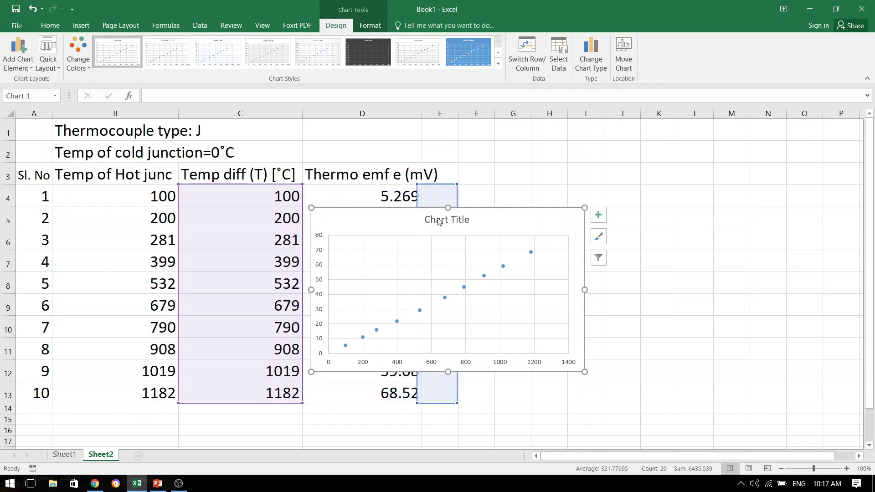
left_click_drag(447, 220, 682, 181)
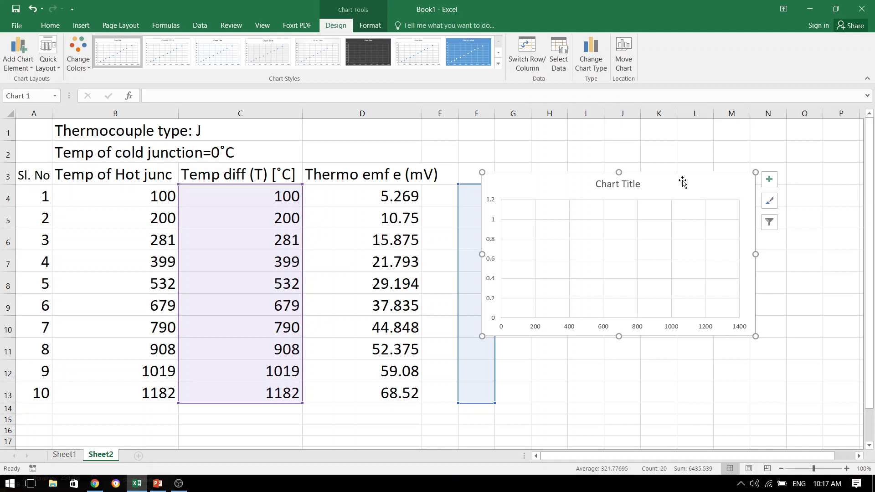
Reselect the temperature difference and emf values, insert a scatter chart, and place it right of the table.
left_click(527, 297)
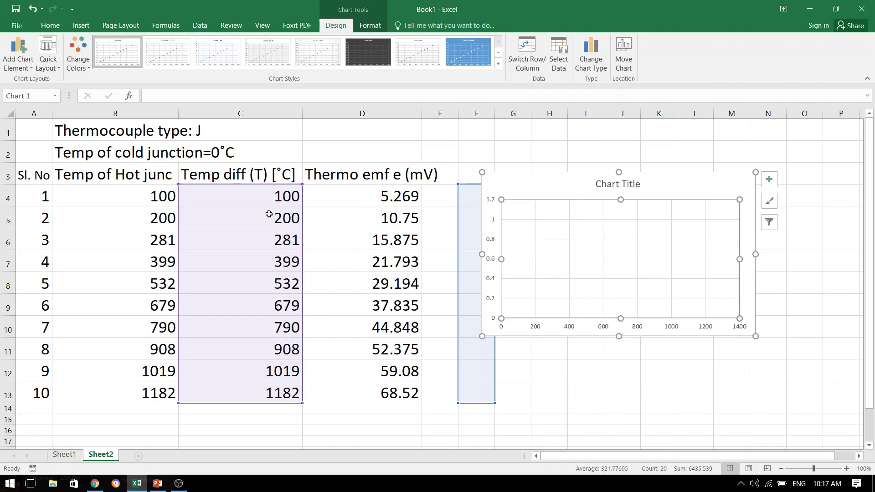
left_click_drag(254, 197, 366, 389)
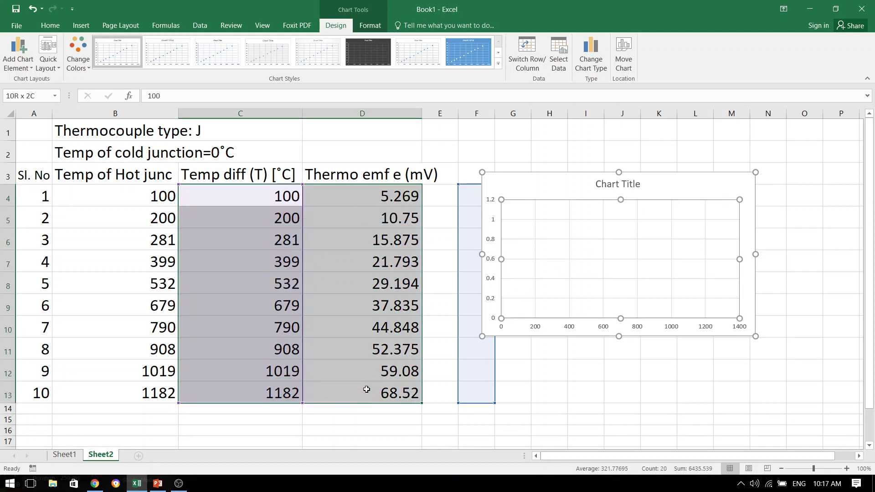
left_click(84, 29)
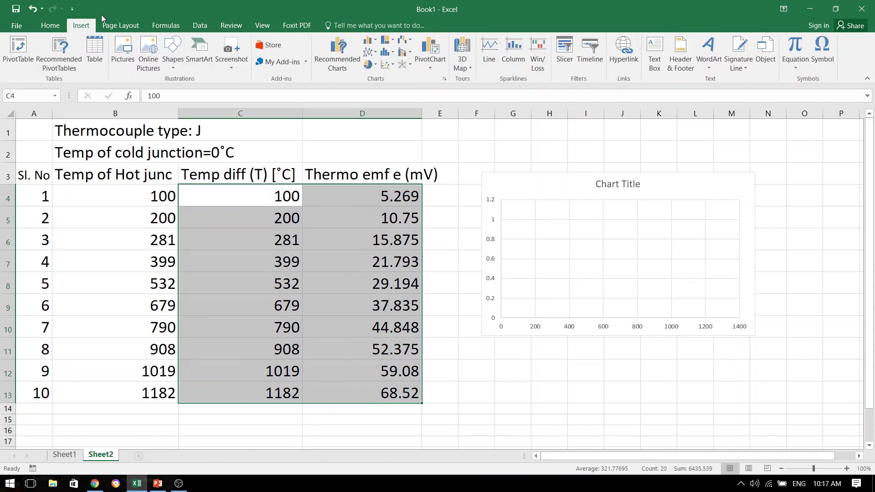
left_click(394, 67)
left_click(395, 99)
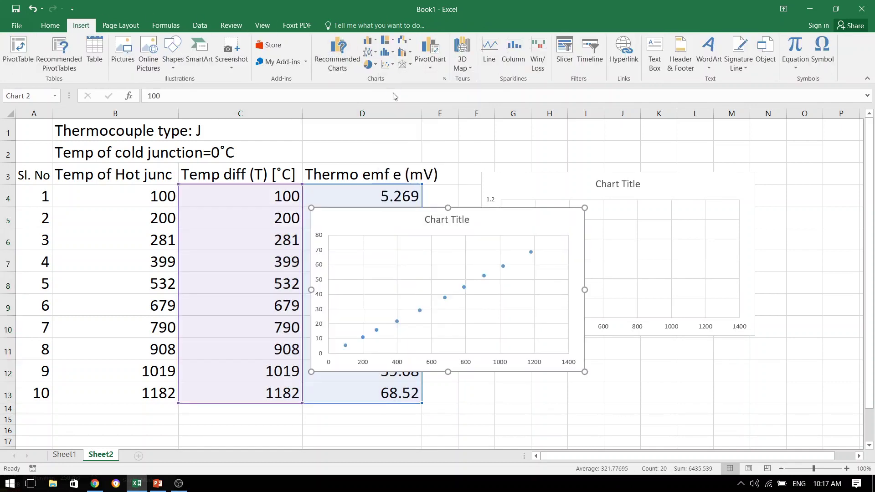
left_click_drag(468, 224, 691, 179)
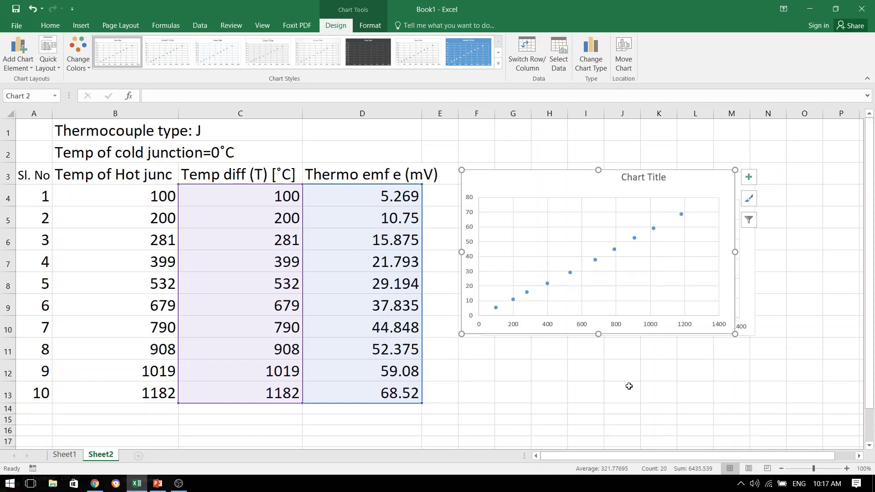
Add a default linear trendline to the emf data series on the scatter chart.
mouse_move(570, 274)
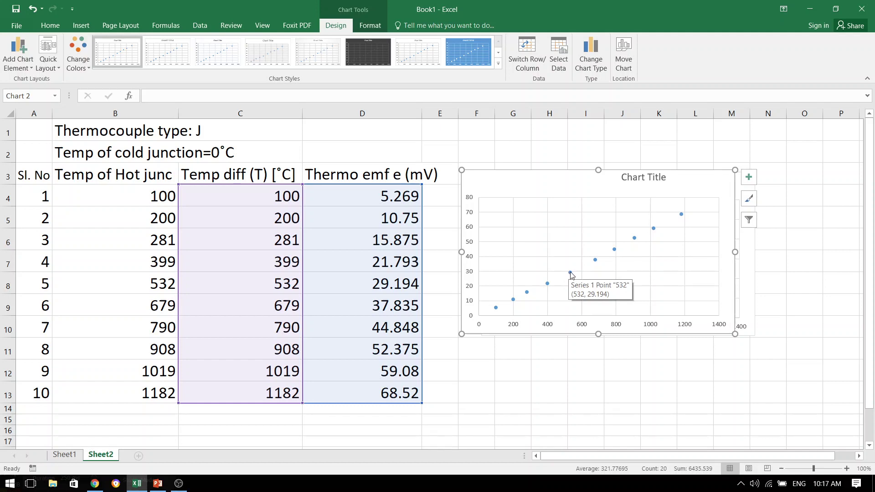
right_click(570, 271)
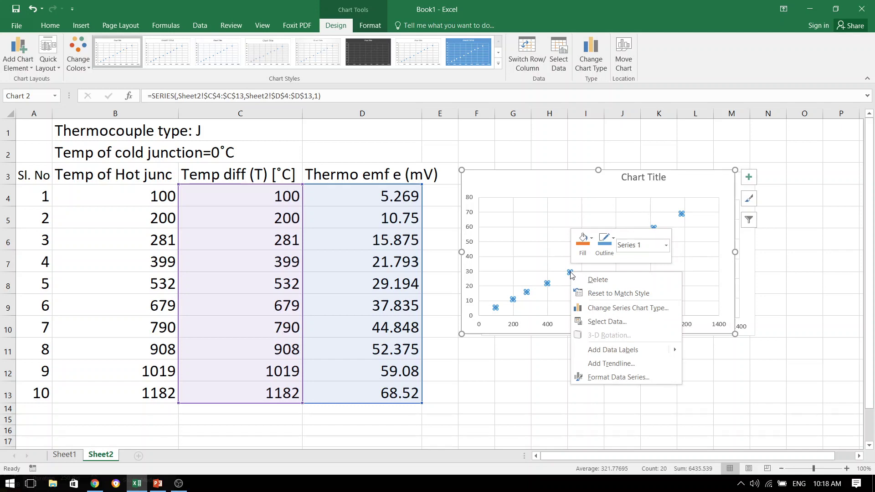
left_click(605, 363)
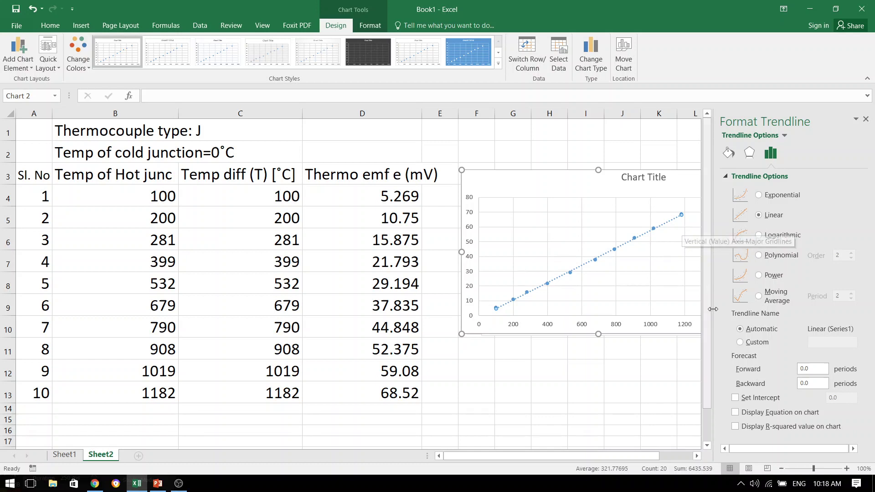
Display the trendline equation y = 0.0586x - 1.1553 on the chart and close the Format Trendline pane.
left_click(735, 412)
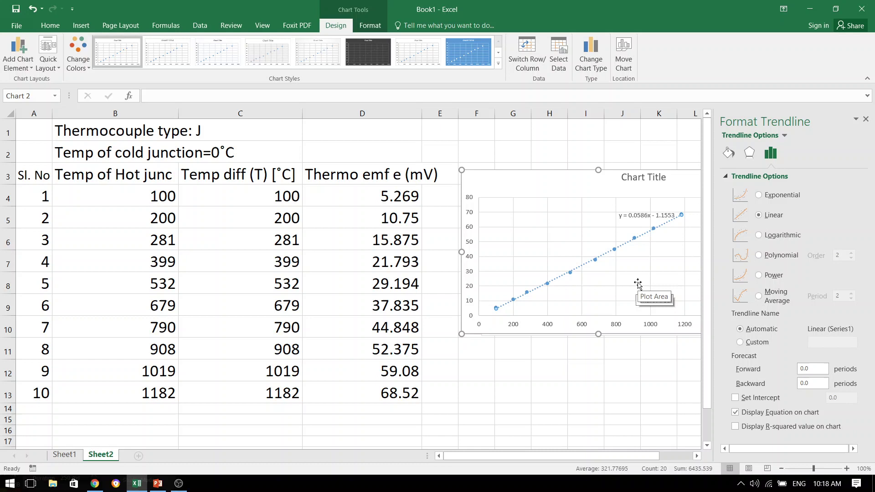
left_click(866, 119)
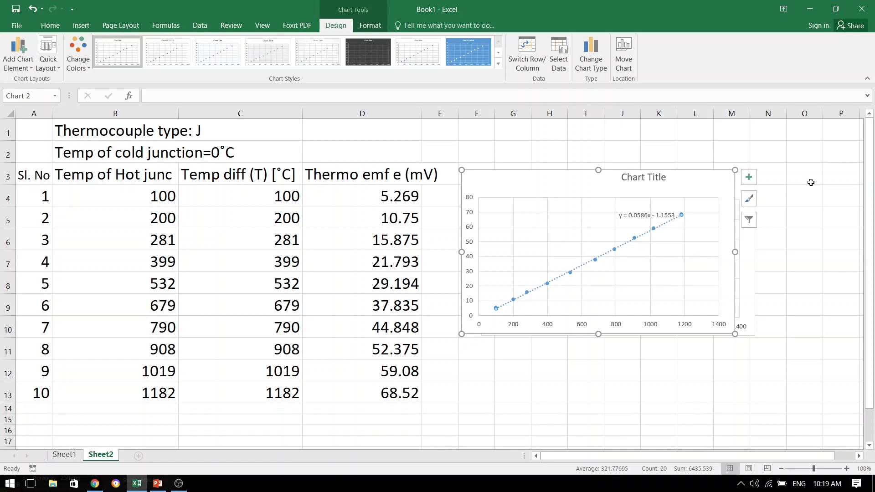
Show Sheet1's e vs T plot with TEP = 58 µV/°C, then return to the Type J simulator.
left_click(70, 457)
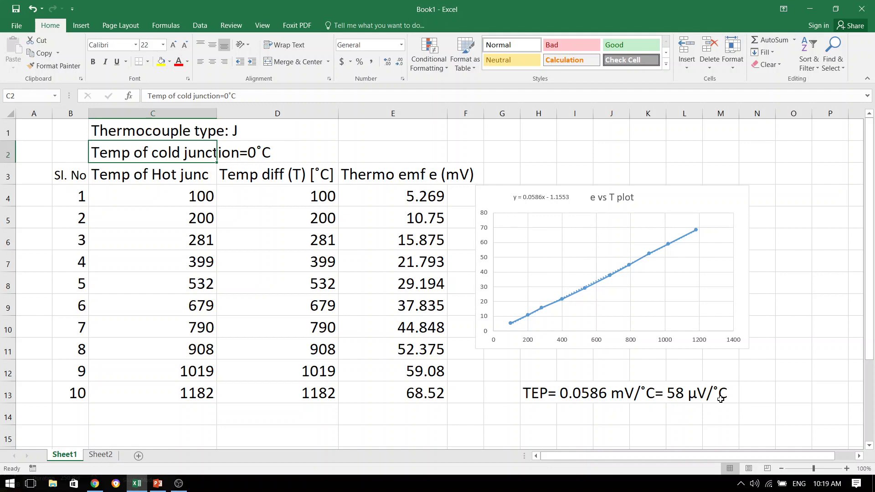
left_click(94, 484)
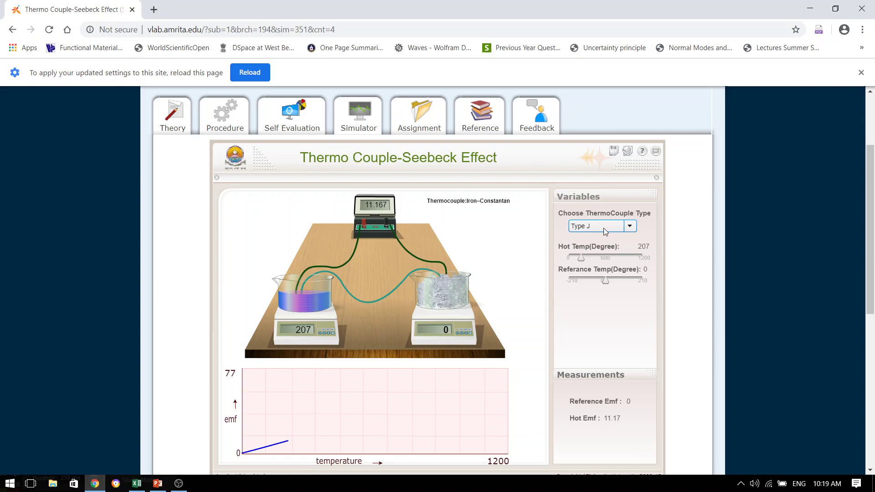
Confirm the simulator's thermocouple type stays Type J, then go back to the Excel results.
left_click(137, 483)
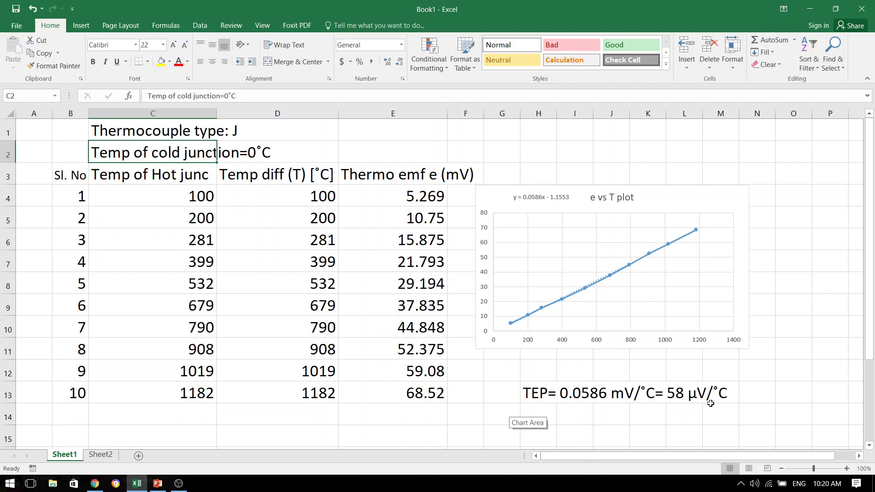
left_click(96, 484)
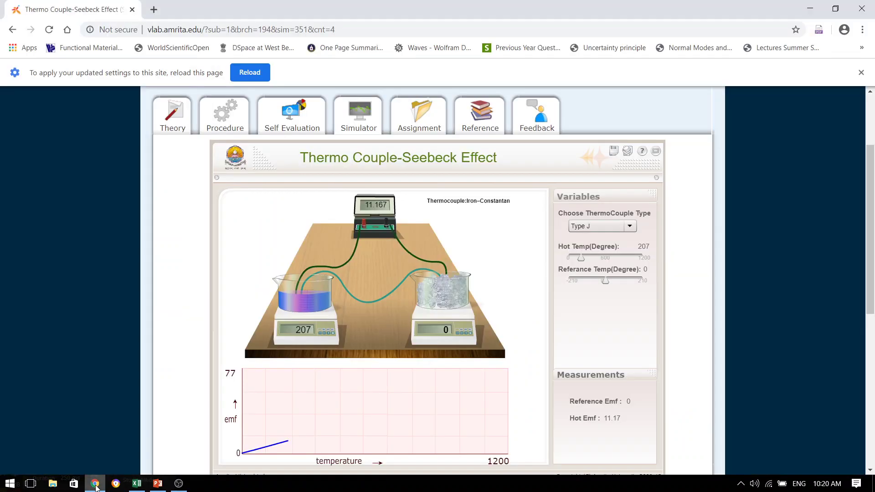
left_click(634, 228)
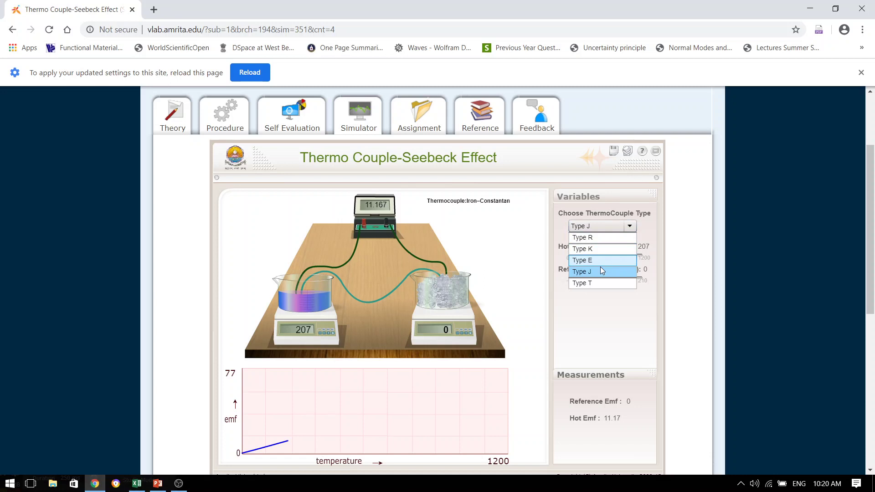
left_click(631, 326)
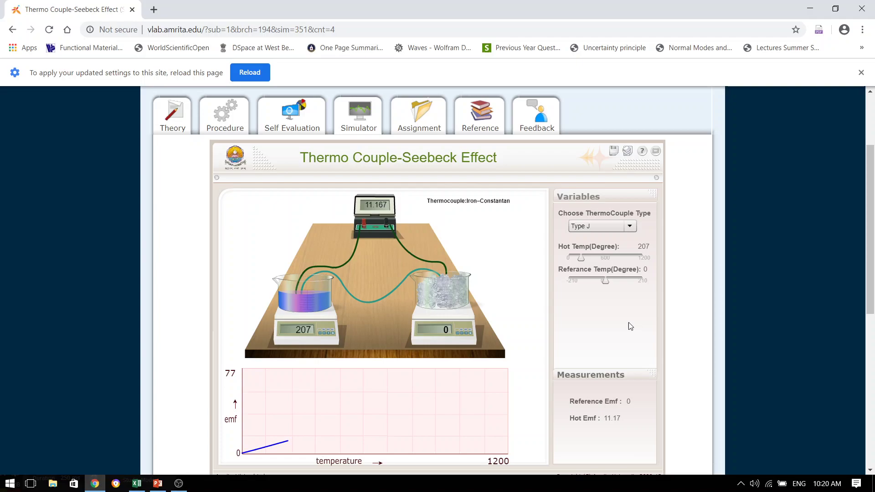
left_click(137, 484)
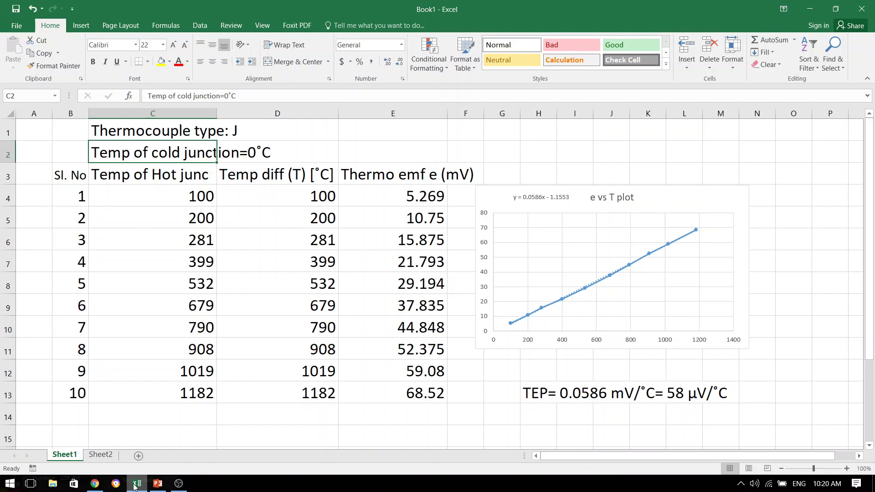
Return to the Seebeck-effect simulator showing Type J at 207 degrees, hot emf 11.17.
left_click(97, 484)
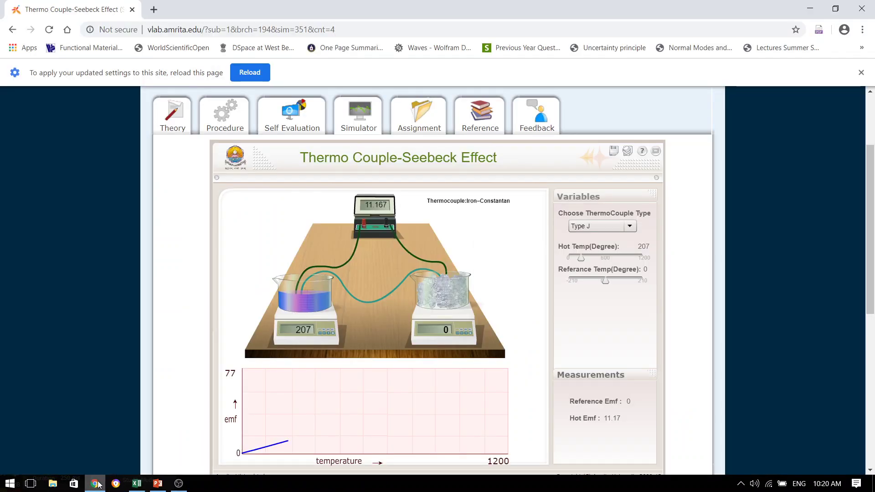